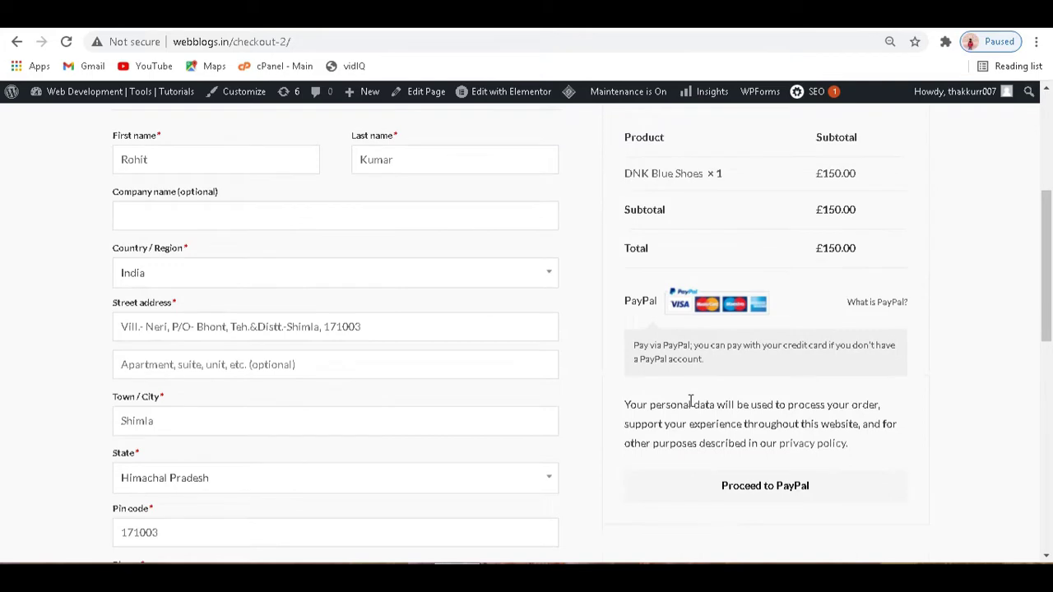
# Step: Proceed to PayPal from the checkout page of the DNK Blue Shoes order and choose to pay with a credit or debit card
pyautogui.moveTo(609, 266); pyautogui.dragTo(885, 349)
pyautogui.click(928, 357)
pyautogui.click(735, 478)
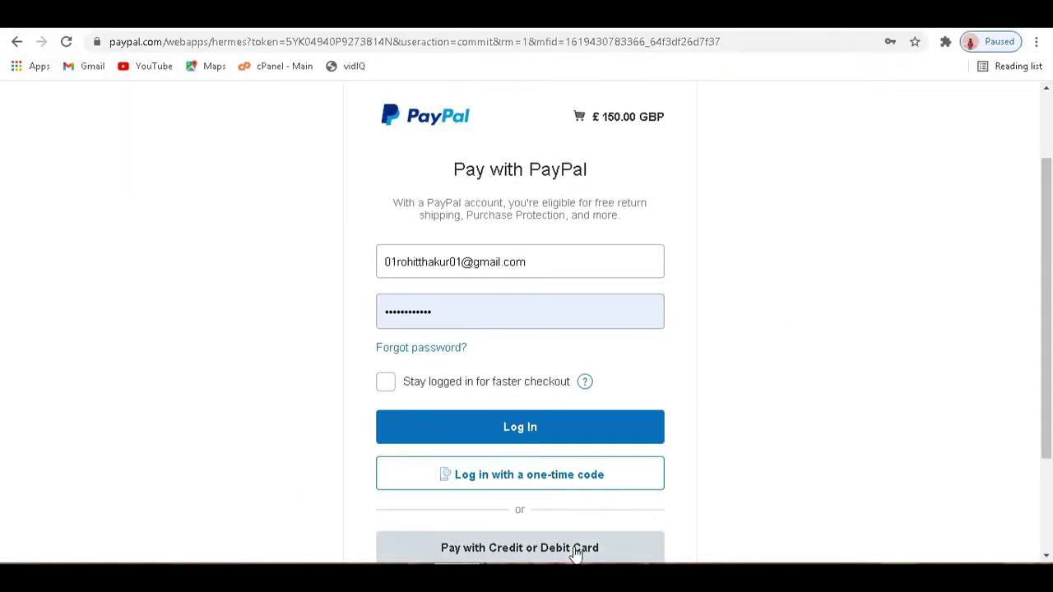
pyautogui.click(573, 551)
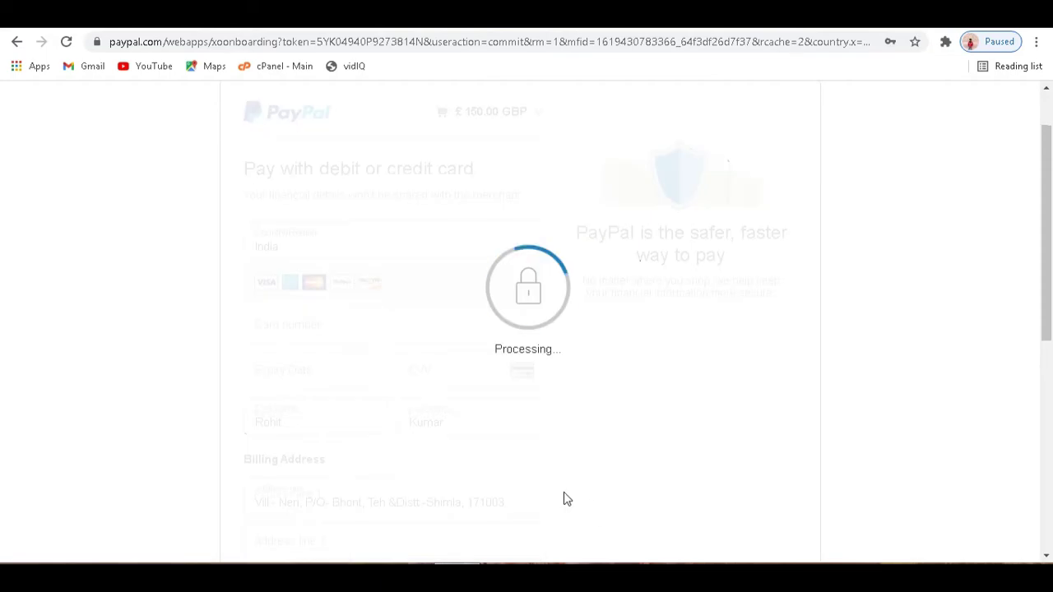
# Step: Examine the country, card and billing address fields of PayPal's debit or credit card payment form
pyautogui.scroll(-6, 390, 337)
pyautogui.scroll(4, 389, 338)
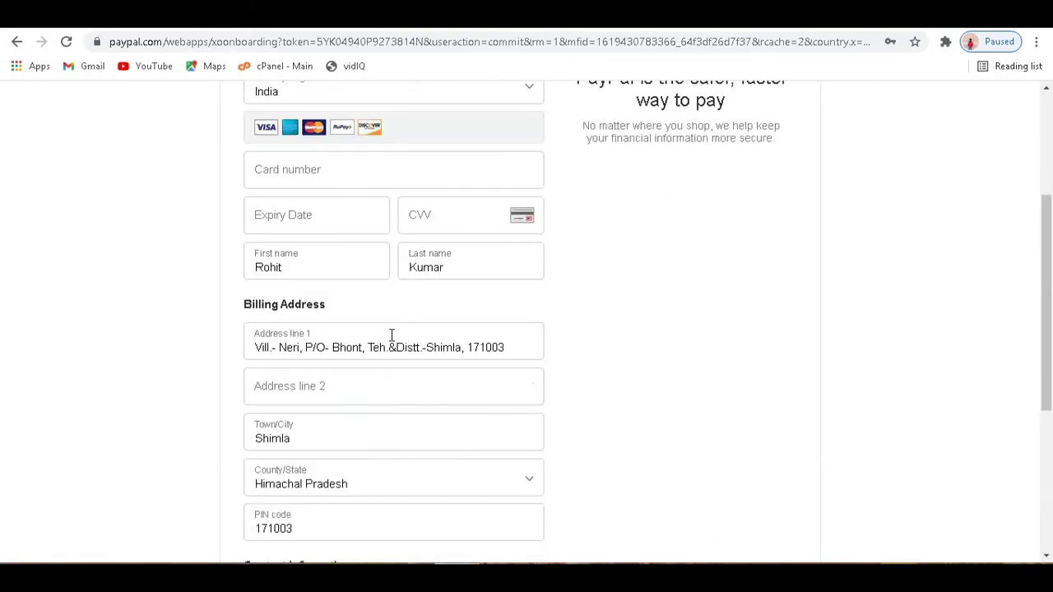
pyautogui.scroll(1, 494, 148)
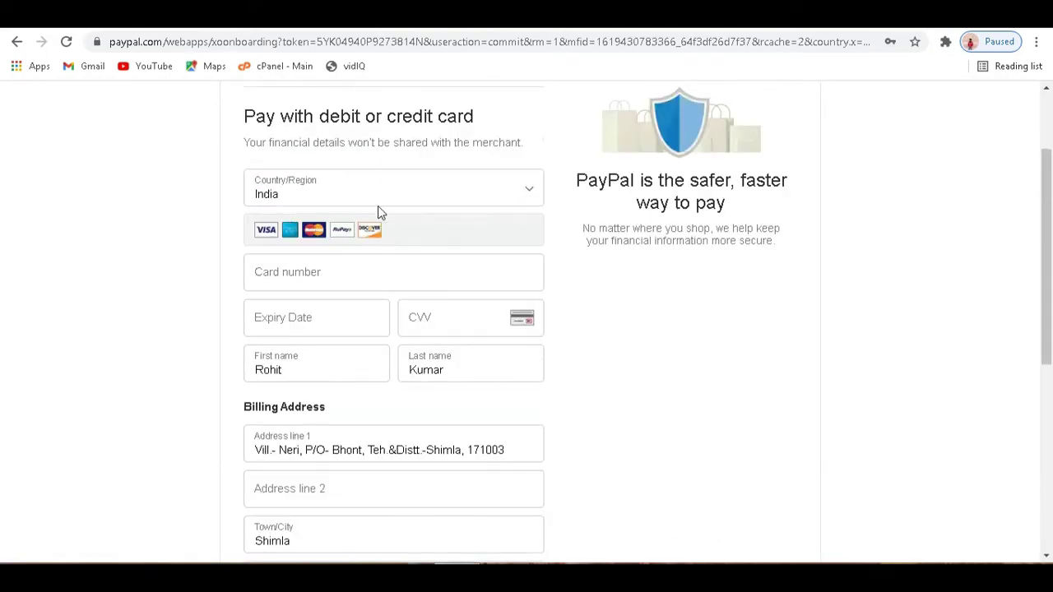
pyautogui.click(380, 194)
pyautogui.scroll(-20, 402, 317)
pyautogui.click(881, 258)
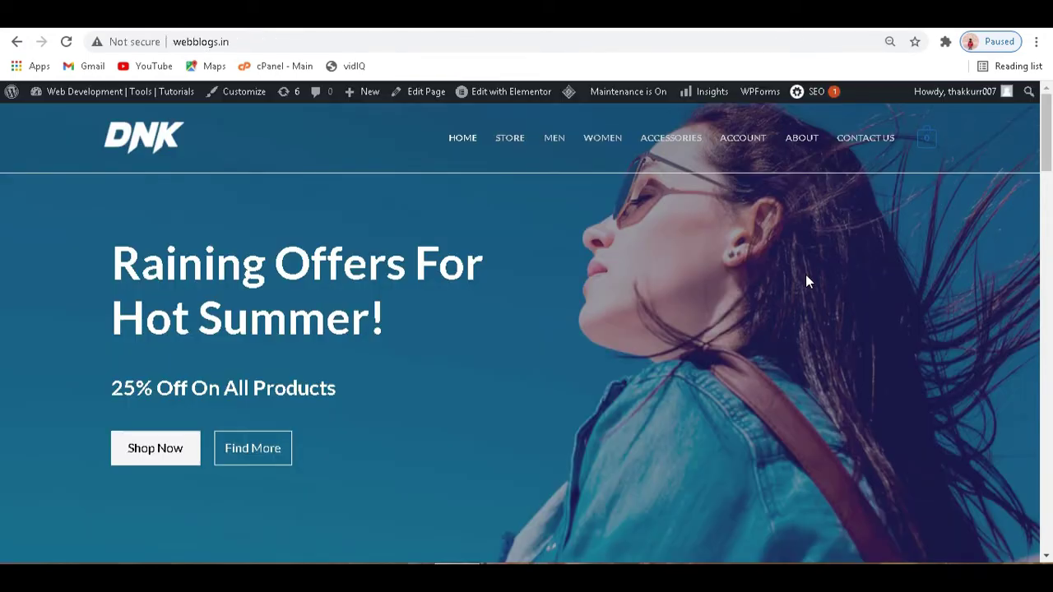
# Step: Look over the store's home page, from the summer offer banner through the featured products to the service highlights
pyautogui.scroll(-12, 806, 276)
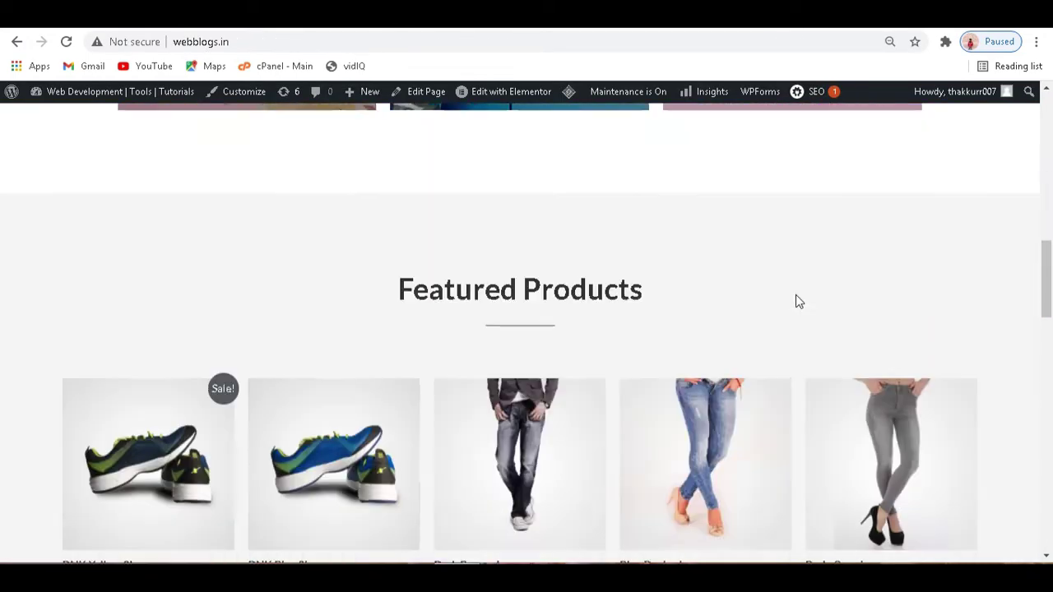
pyautogui.scroll(-9, 796, 302)
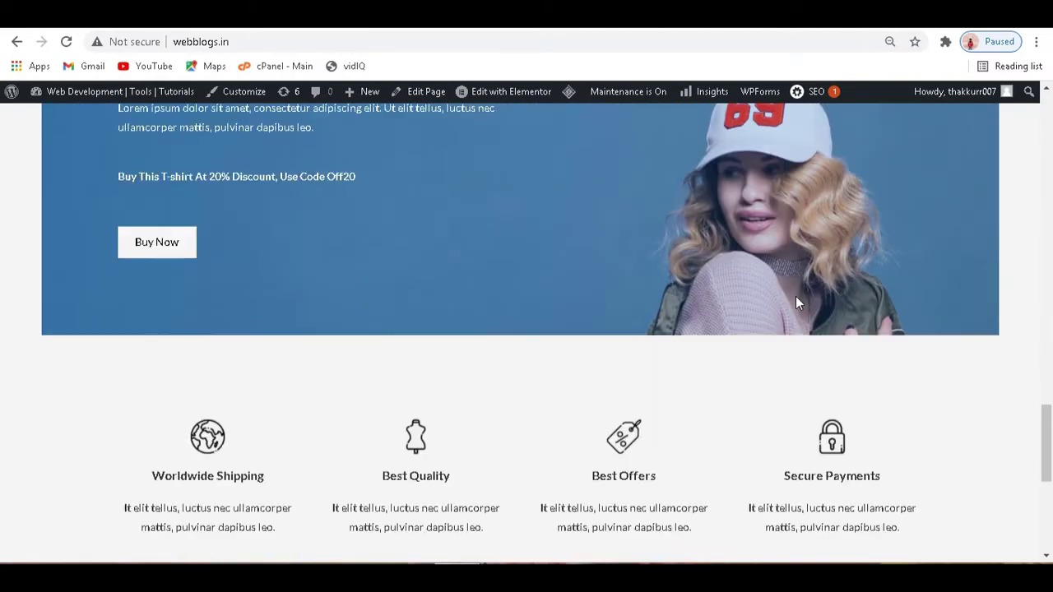
pyautogui.scroll(1, 796, 303)
pyautogui.scroll(20, 795, 303)
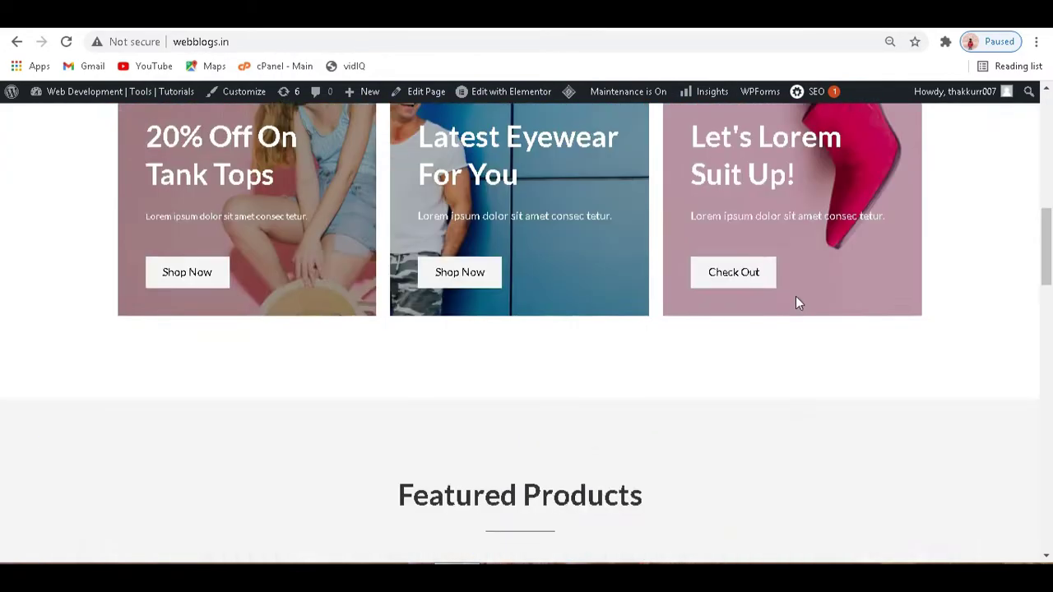
pyautogui.scroll(2, 795, 303)
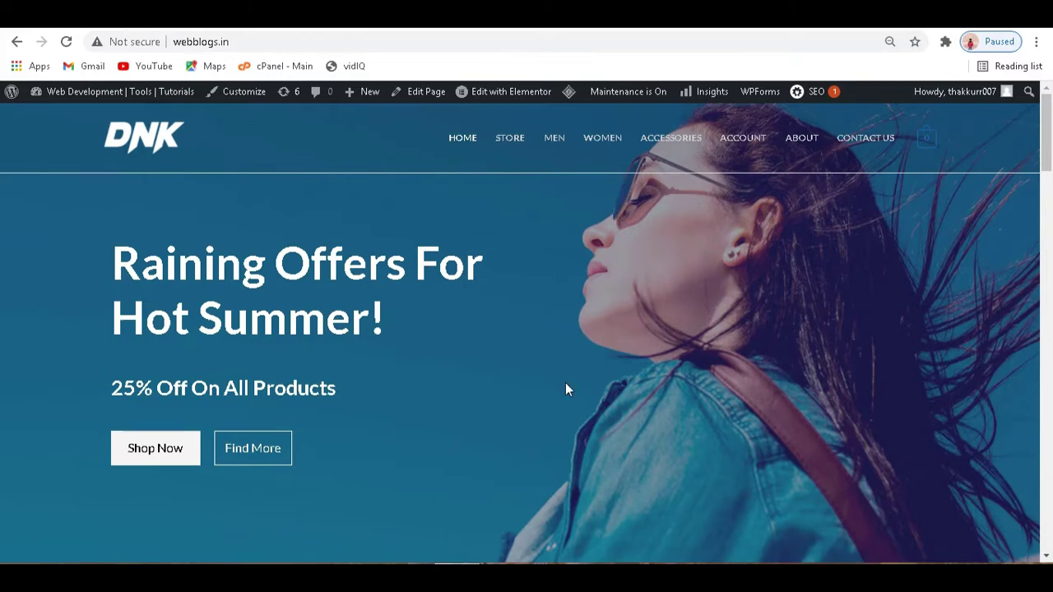
# Step: Add the DNK Blue Shoes from the featured products to the cart and proceed to checkout
pyautogui.scroll(-8, 565, 383)
pyautogui.scroll(1, 565, 380)
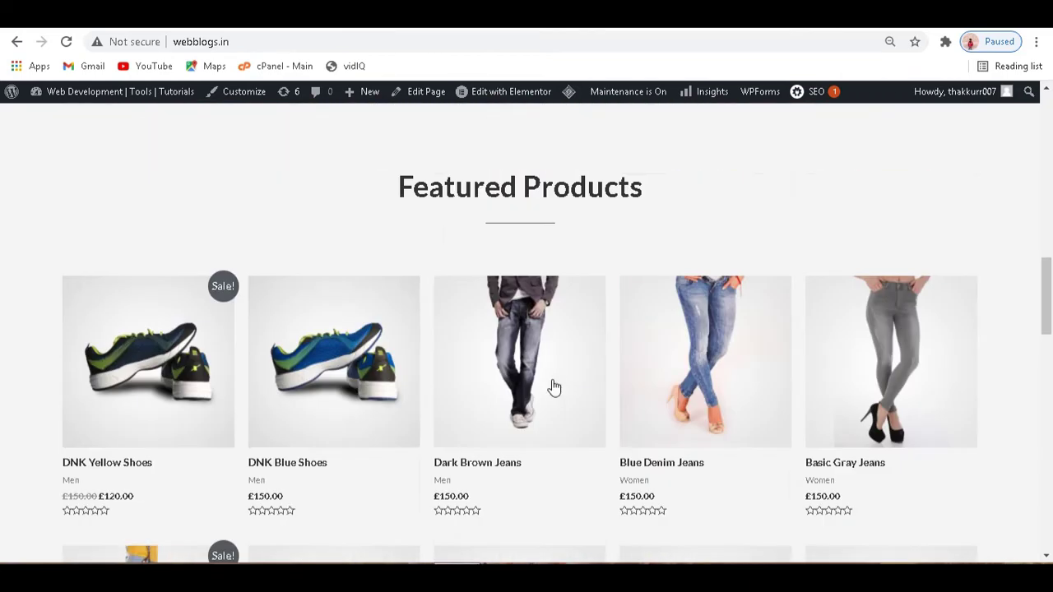
pyautogui.click(341, 373)
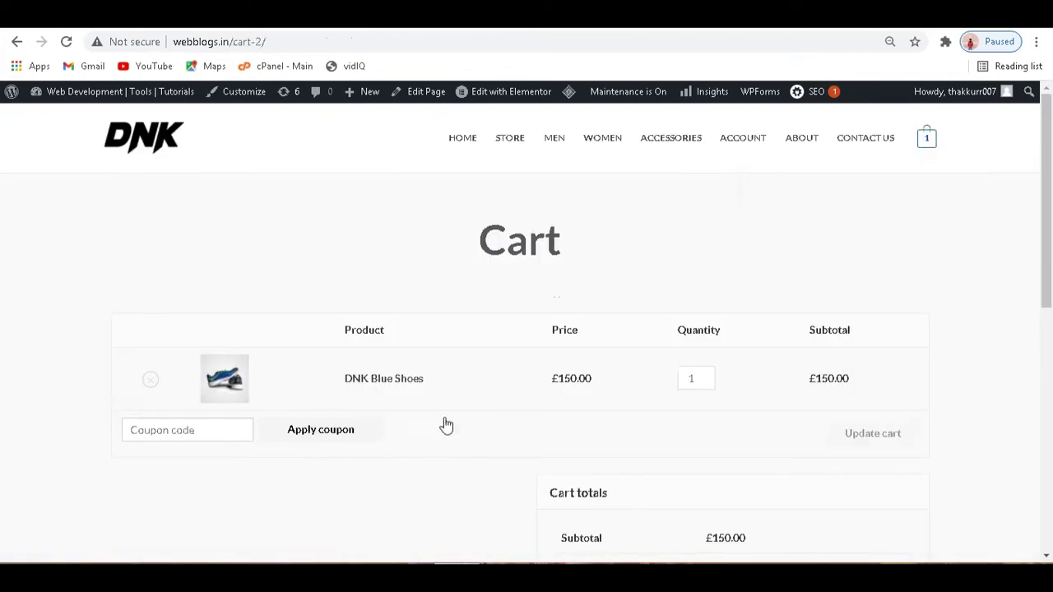
pyautogui.scroll(-3, 314, 432)
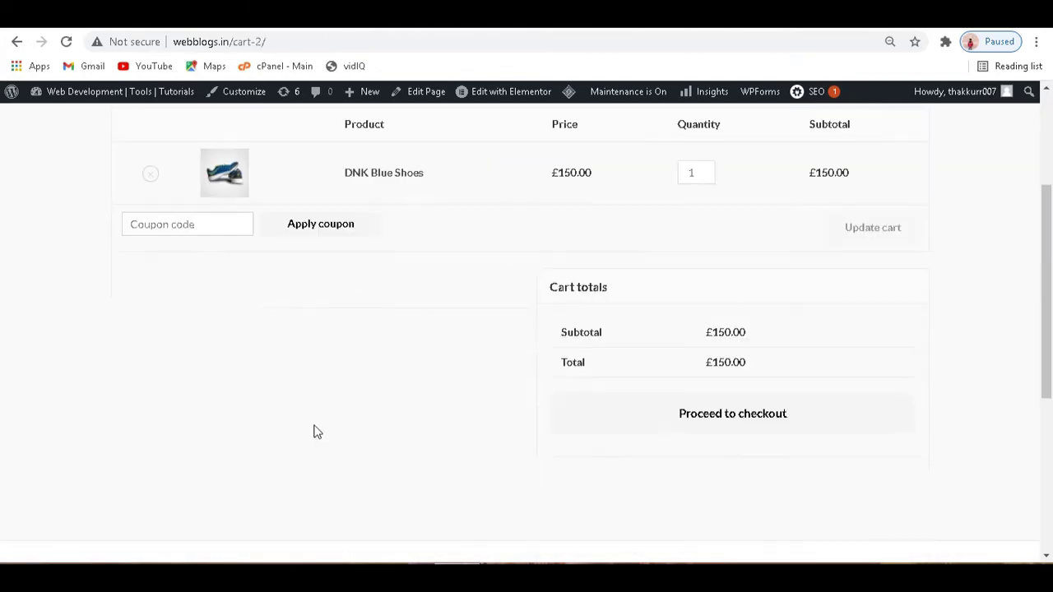
pyautogui.click(720, 424)
# Step: Examine the notice about payment methods below the order total on the checkout page
pyautogui.scroll(-4, 719, 423)
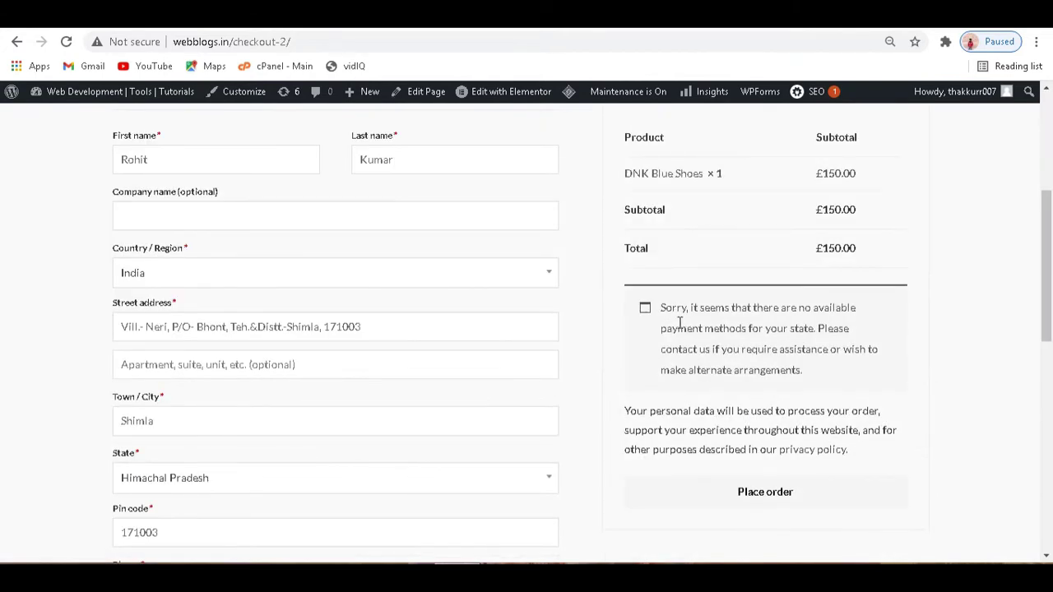
pyautogui.moveTo(813, 371); pyautogui.dragTo(657, 313)
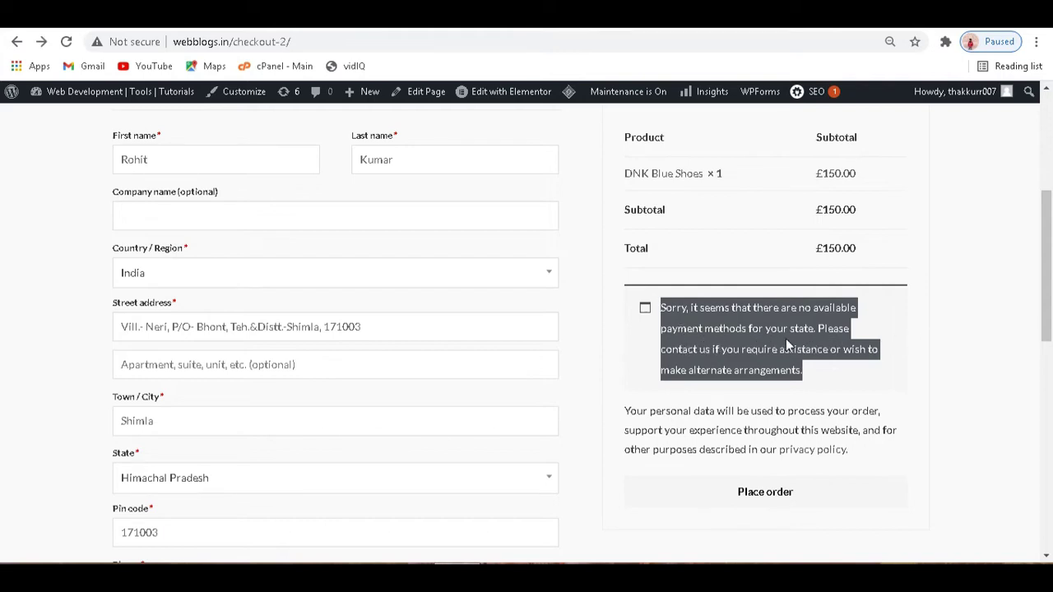
pyautogui.click(903, 334)
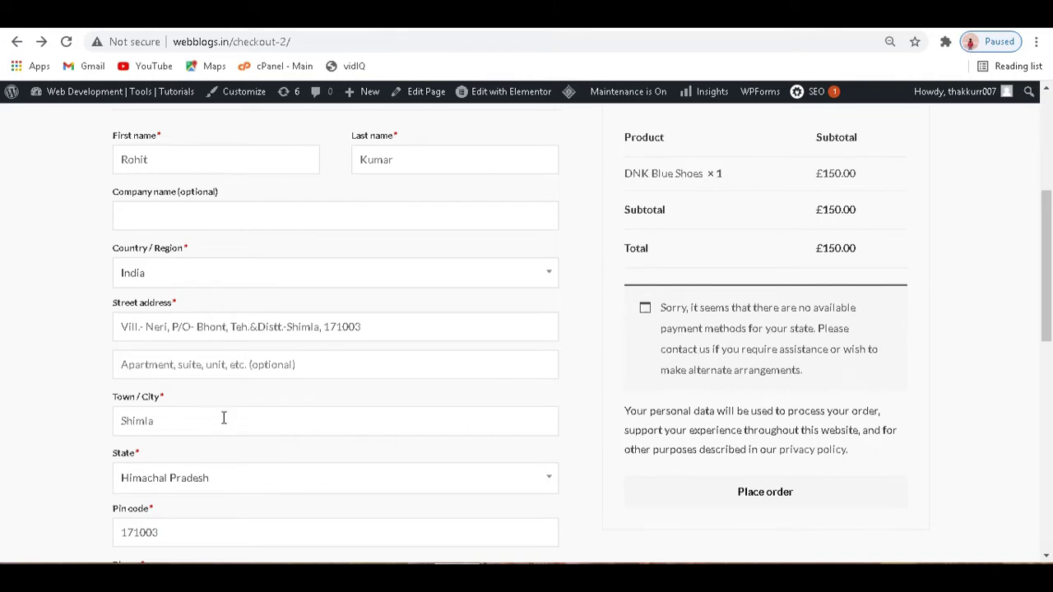
# Step: Go to the site's dashboard and open the WooCommerce payment settings
pyautogui.moveTo(105, 100)
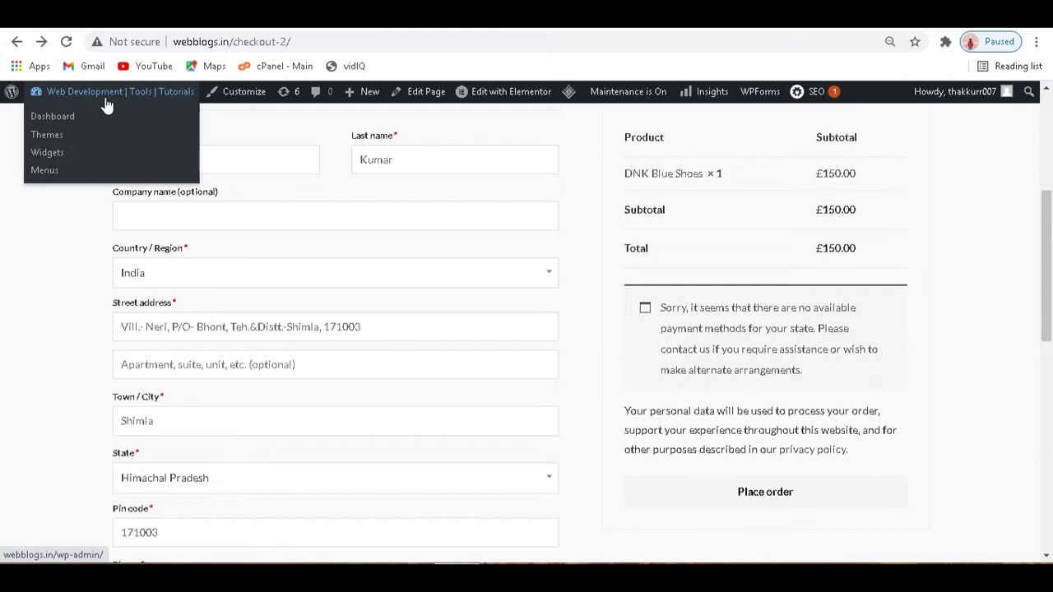
pyautogui.click(55, 120)
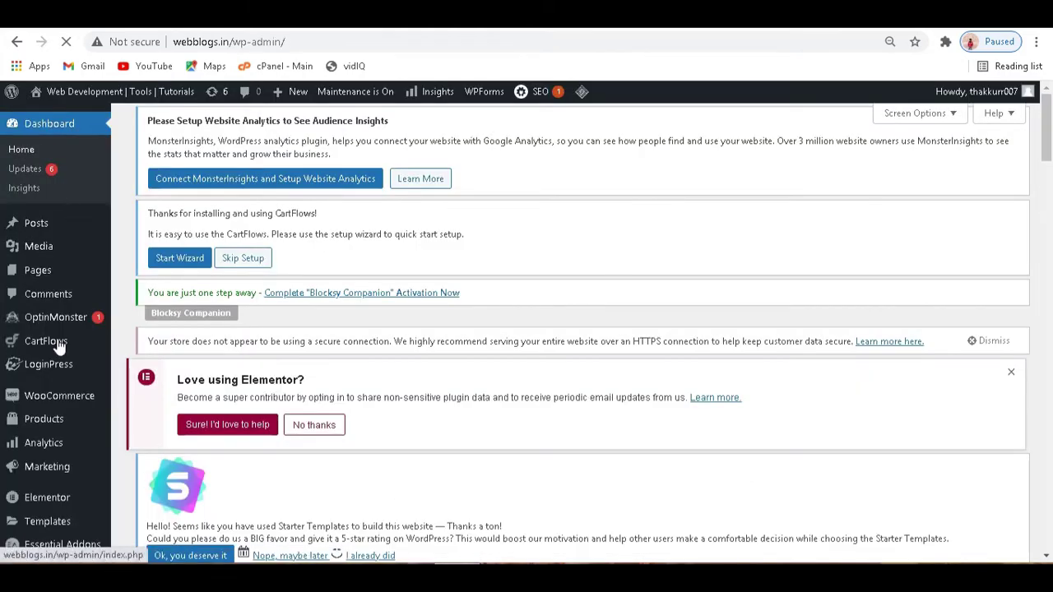
pyautogui.moveTo(41, 400)
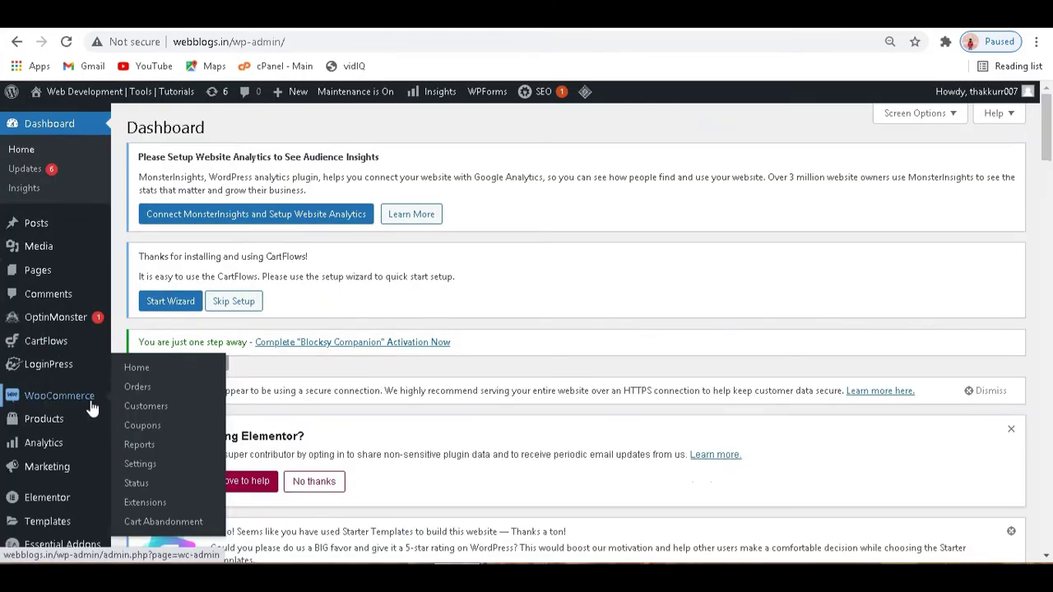
pyautogui.click(140, 464)
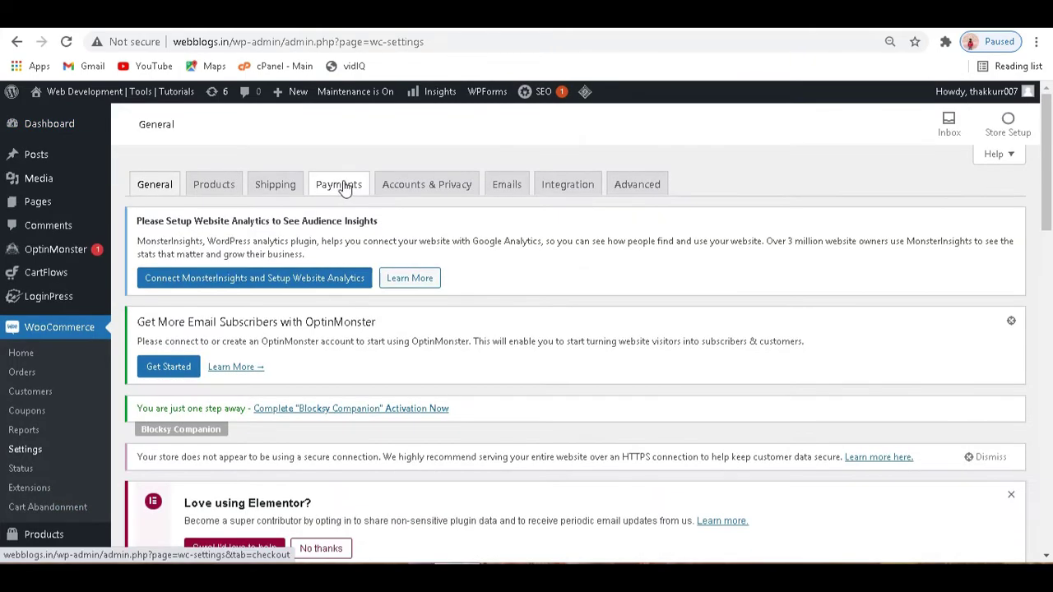
pyautogui.click(346, 187)
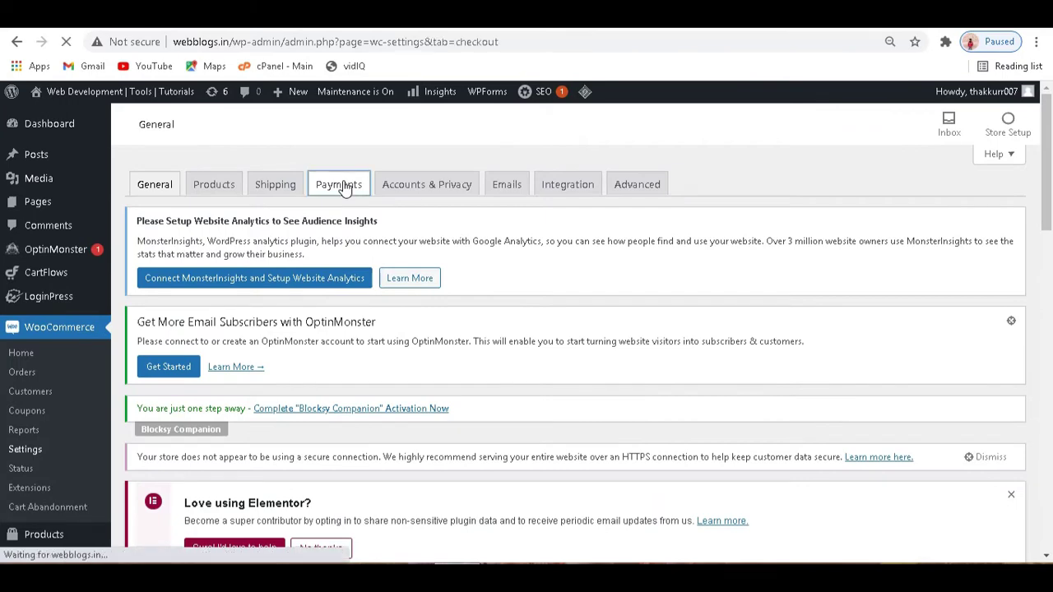
# Step: Enable the PayPal Standard payment method and open its setup page
pyautogui.scroll(-10, 311, 376)
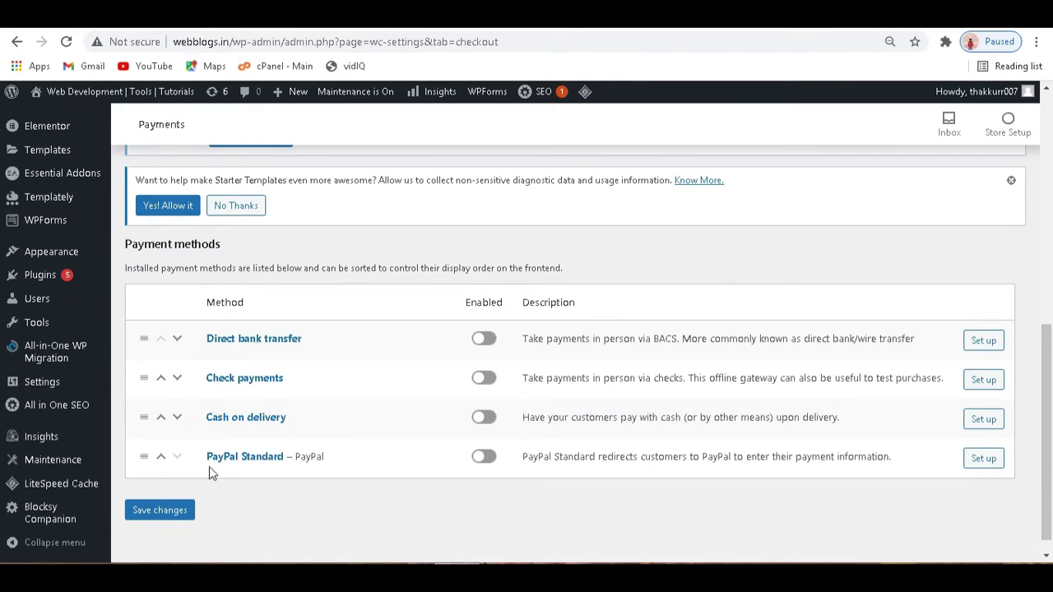
pyautogui.click(484, 459)
pyautogui.click(987, 465)
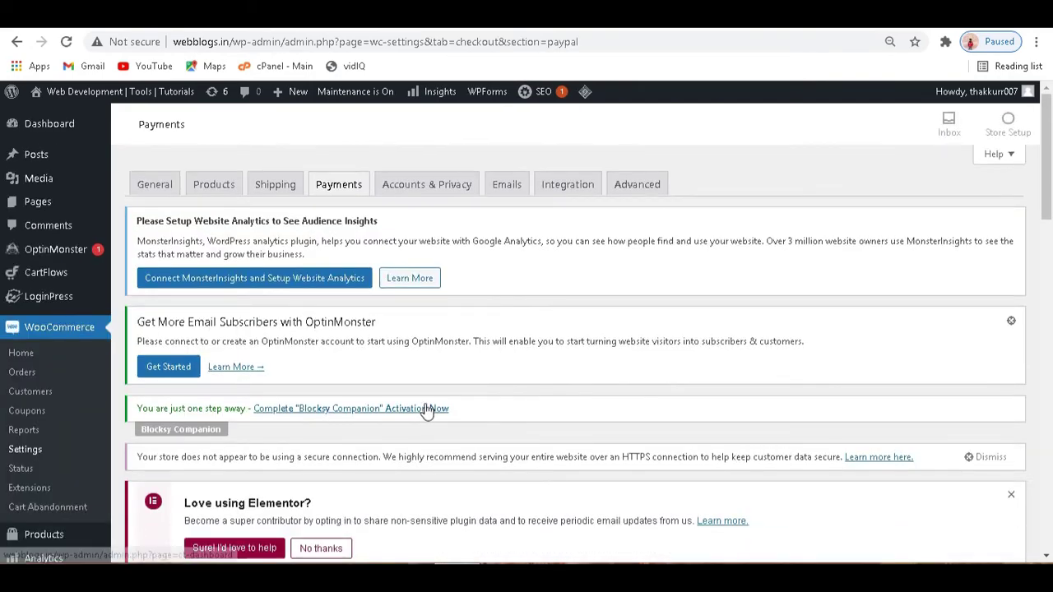
# Step: Review the PayPal email, receiver email and API credentials fields of PayPal Standard, and save the settings
pyautogui.scroll(-6, 425, 406)
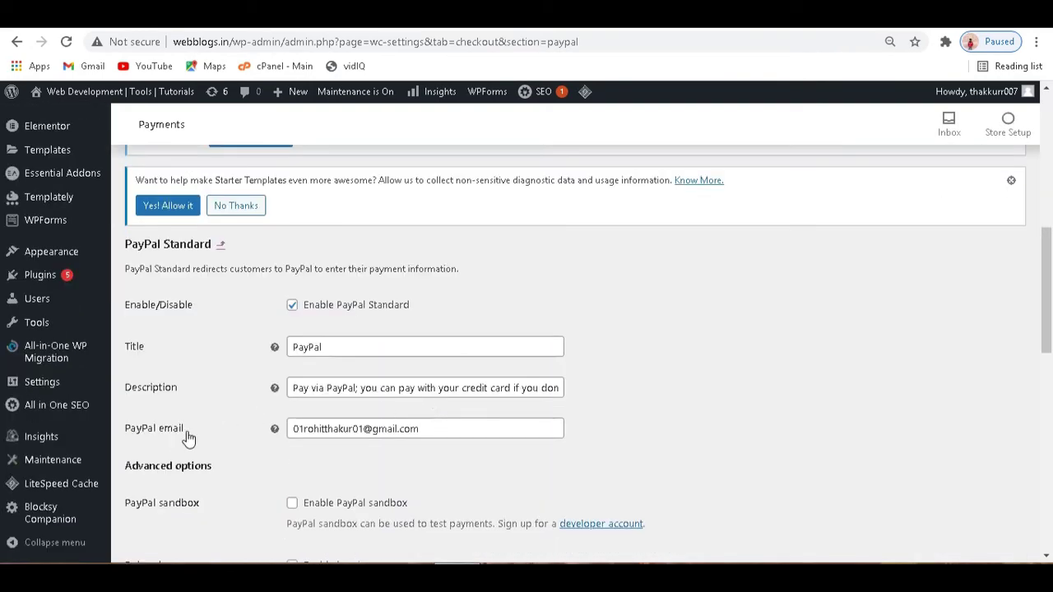
pyautogui.moveTo(188, 439); pyautogui.dragTo(117, 435)
pyautogui.click(161, 444)
pyautogui.moveTo(424, 429); pyautogui.dragTo(289, 435)
pyautogui.scroll(-5, 384, 436)
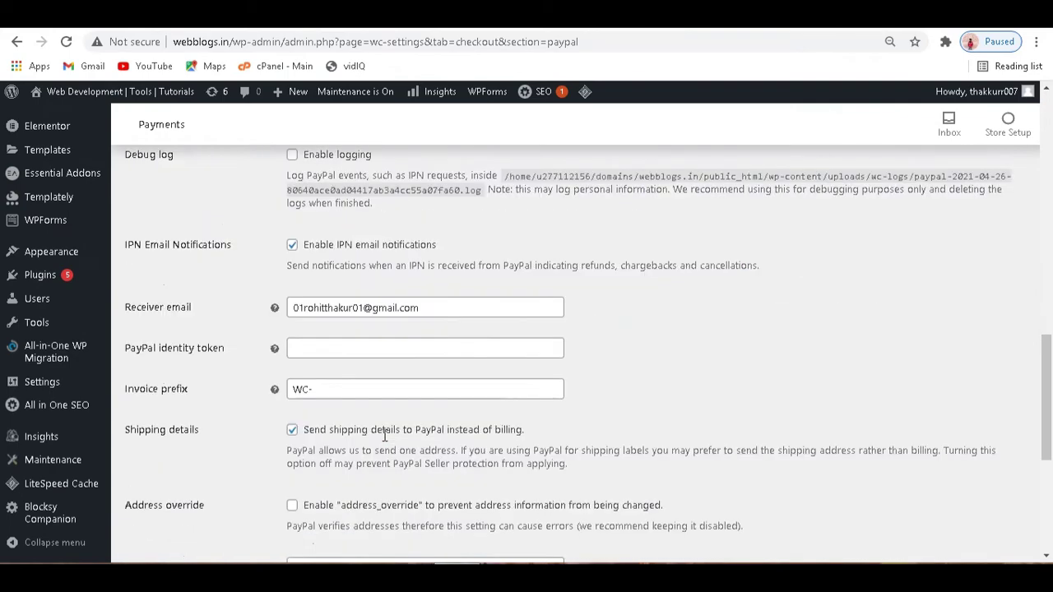
pyautogui.moveTo(420, 308); pyautogui.dragTo(275, 348)
pyautogui.scroll(-4, 338, 360)
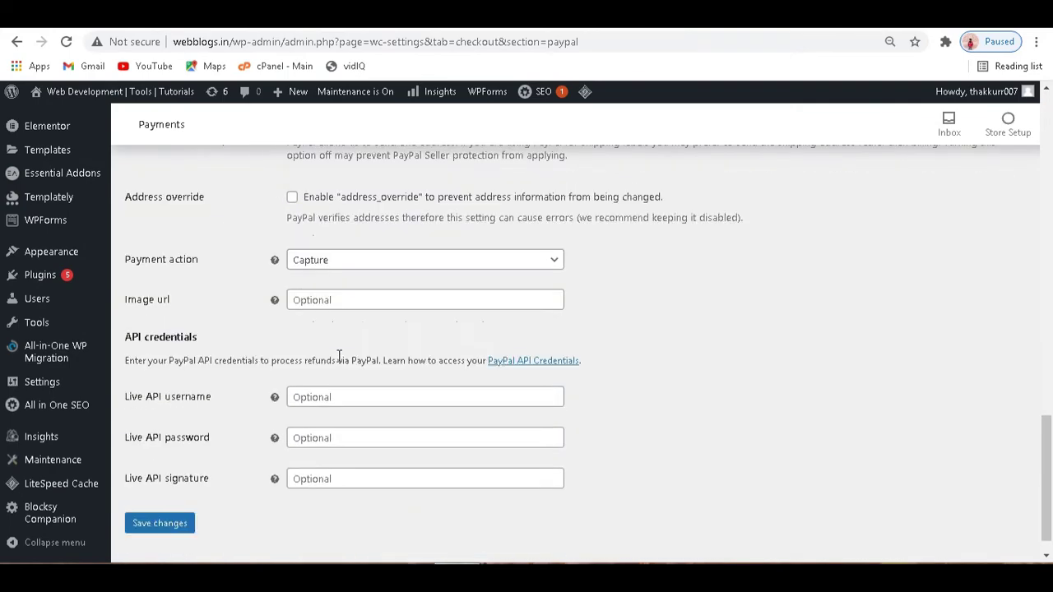
pyautogui.scroll(-1, 246, 354)
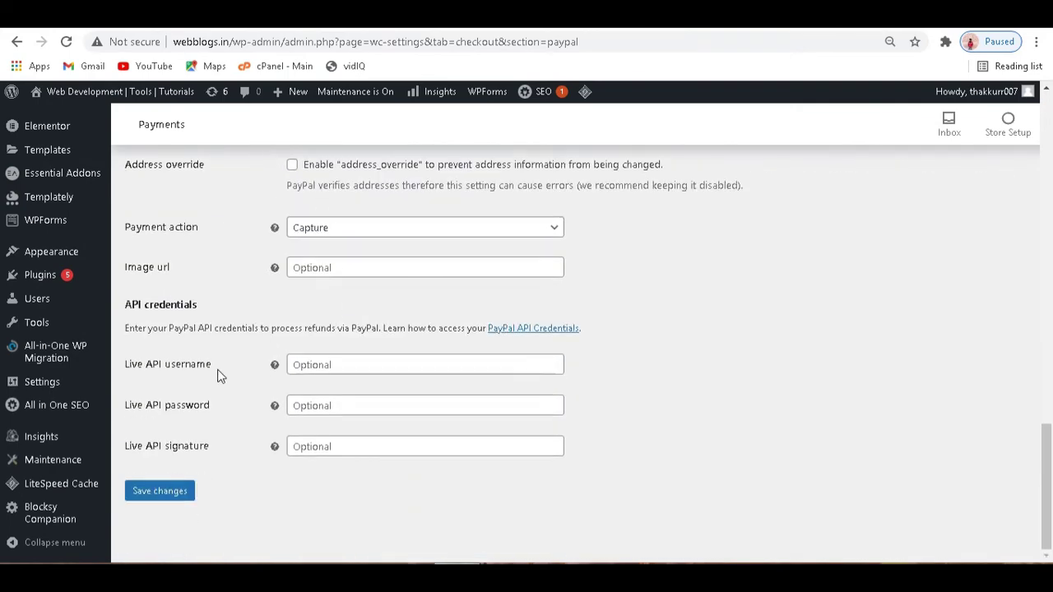
pyautogui.click(149, 499)
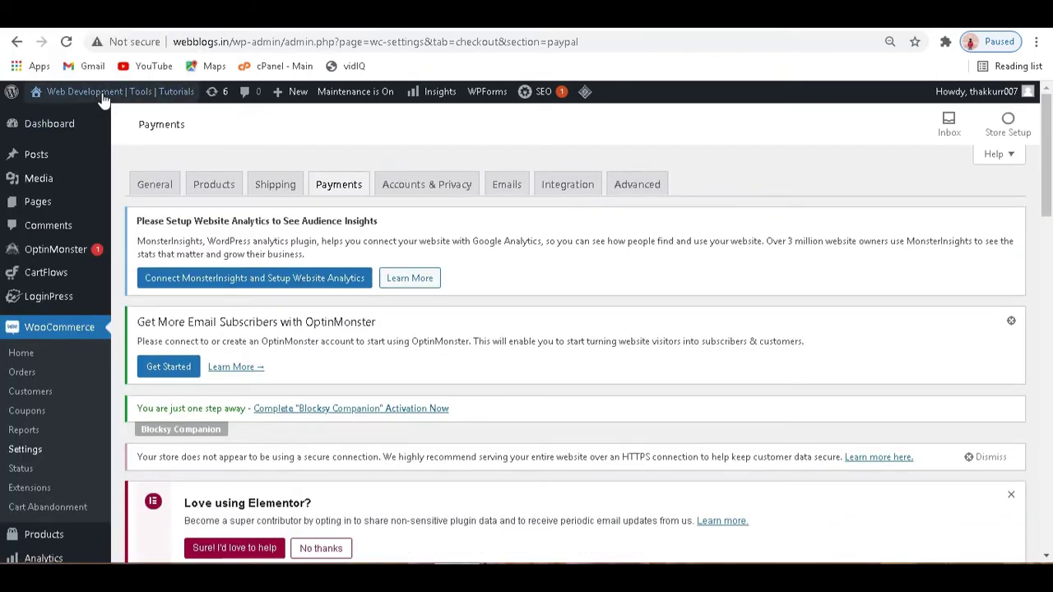
# Step: Return to the live site, open the cart with the DNK Blue Shoes and proceed to checkout
pyautogui.moveTo(104, 95)
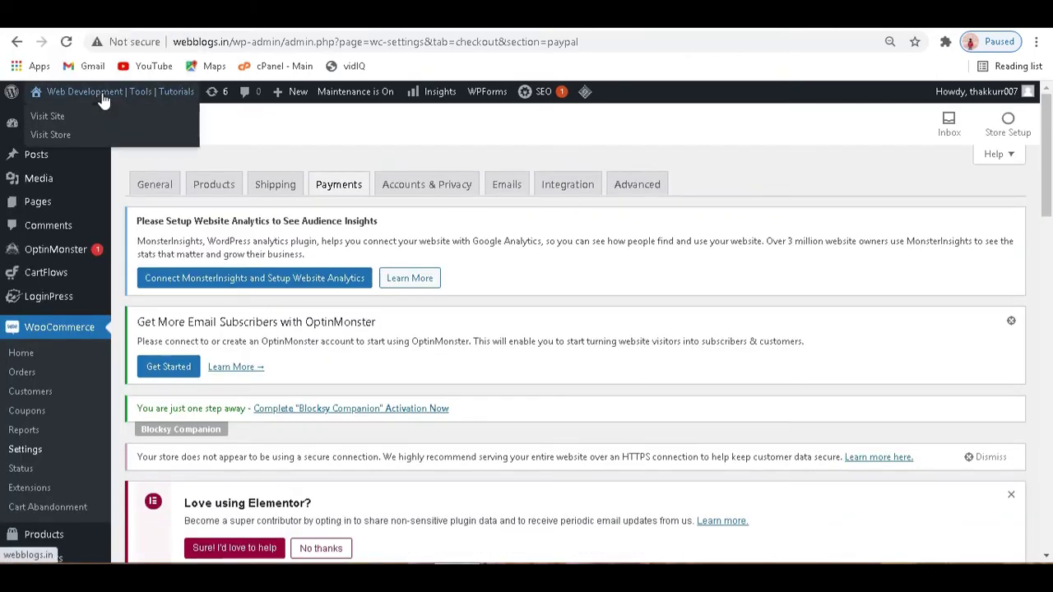
pyautogui.click(49, 119)
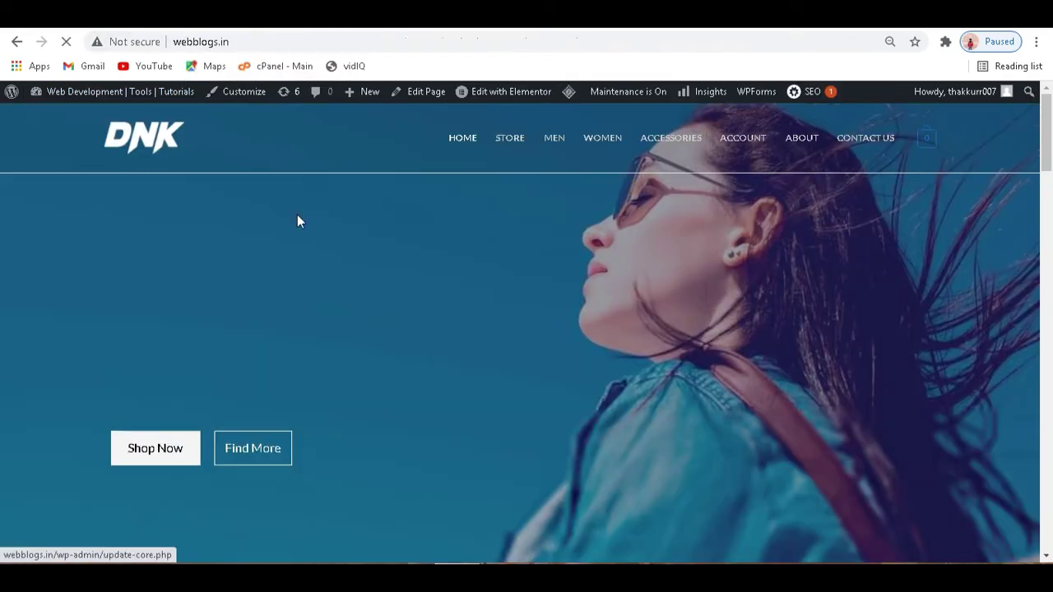
pyautogui.click(923, 147)
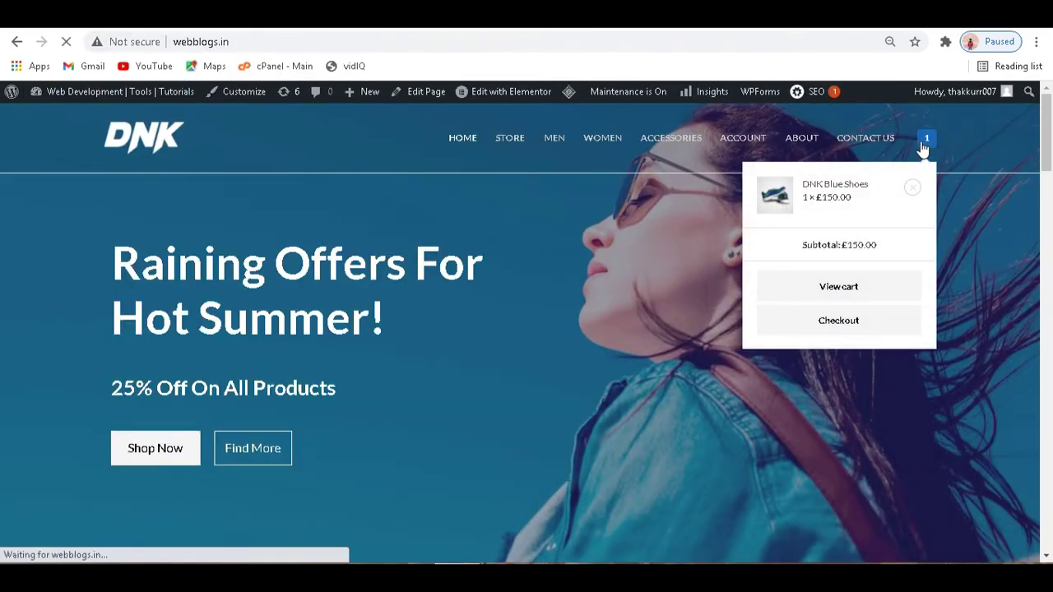
pyautogui.scroll(-3, 717, 425)
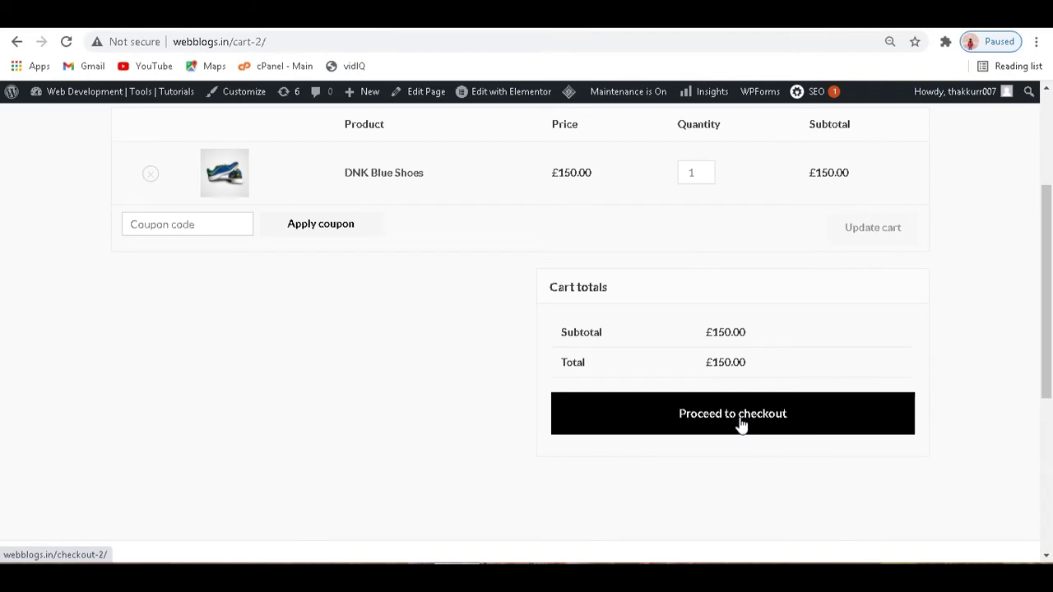
pyautogui.click(741, 425)
# Step: Proceed to PayPal from the checkout page for the DNK Blue Shoes order
pyautogui.scroll(-4, 738, 423)
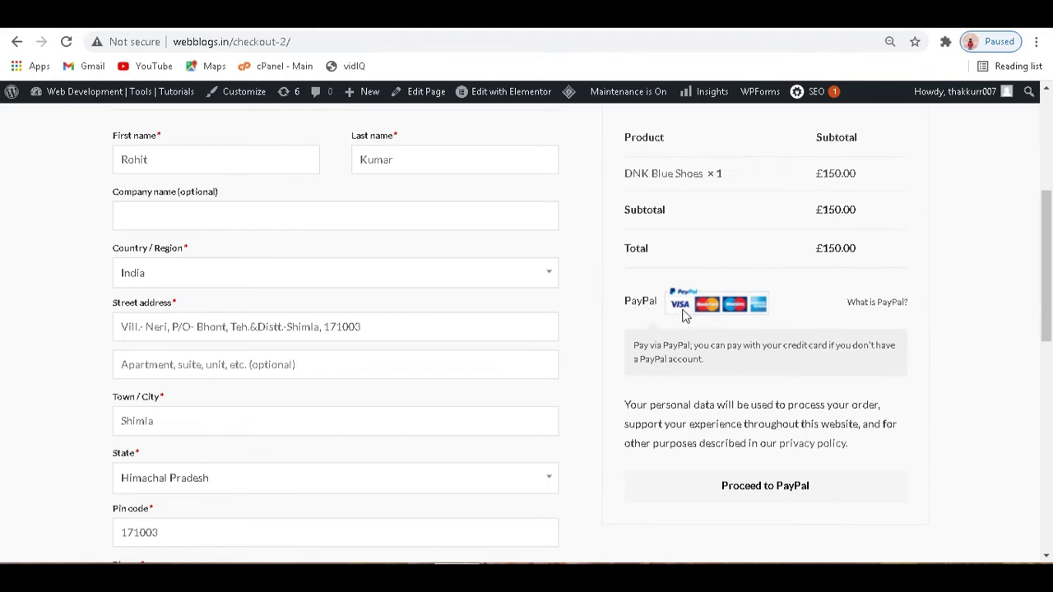
pyautogui.click(750, 492)
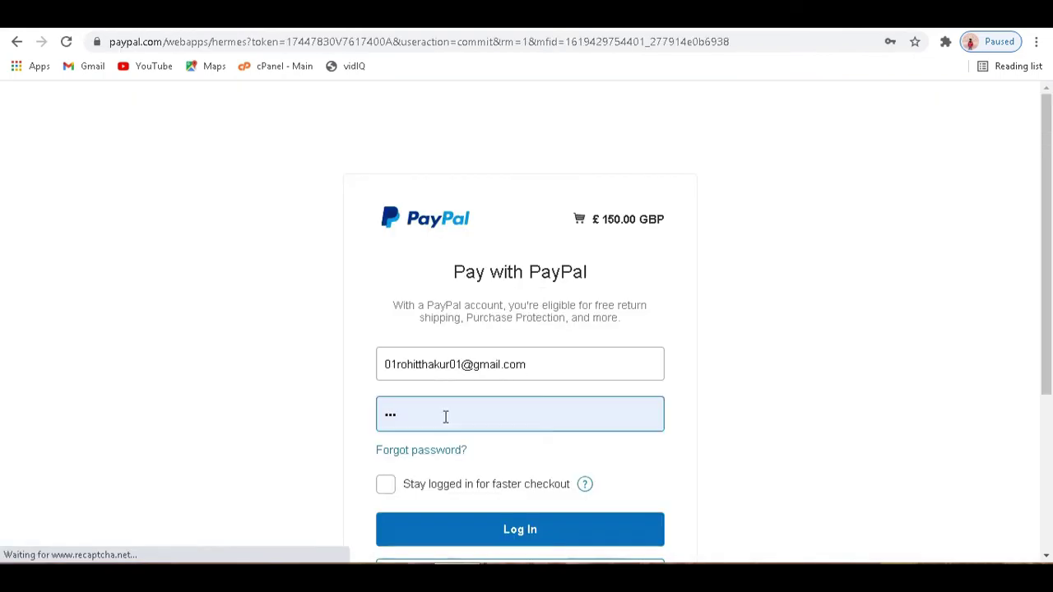
# Step: Try to log in to PayPal with the account email and password to pay for the order
pyautogui.scroll(-3, 465, 458)
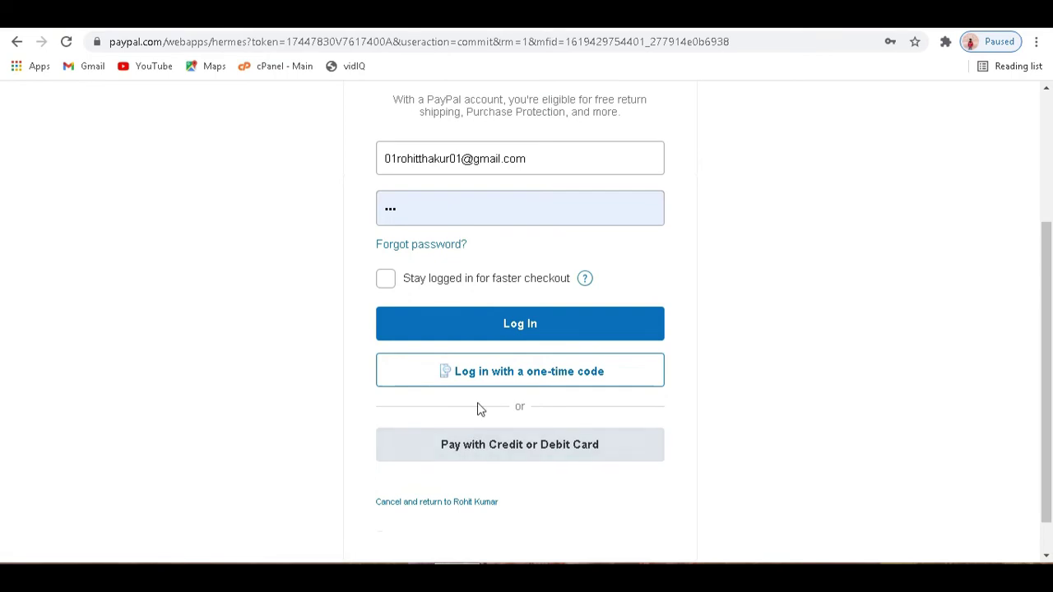
pyautogui.click(422, 205)
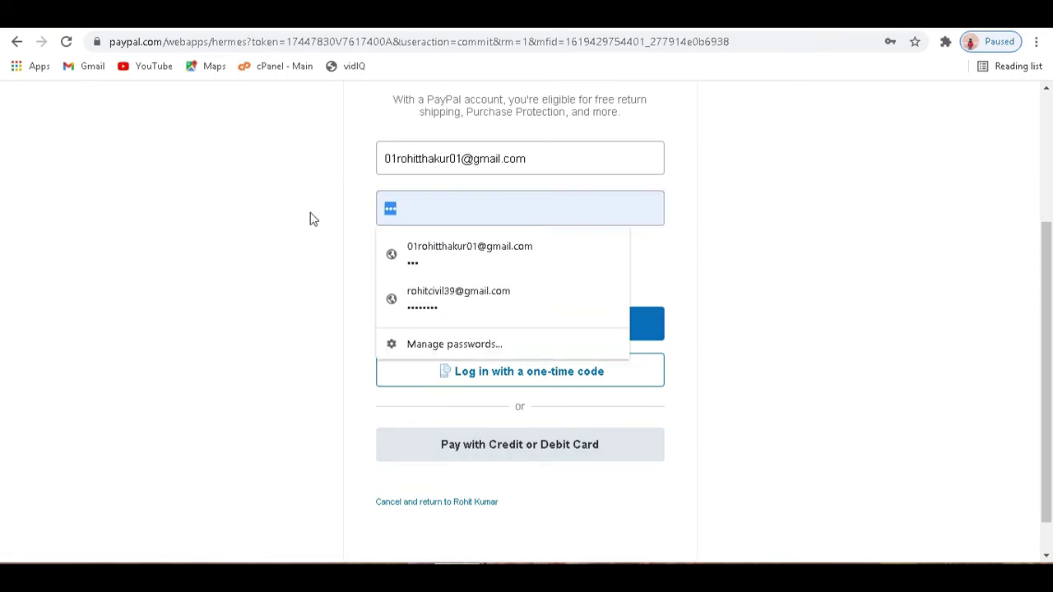
pyautogui.click(486, 337)
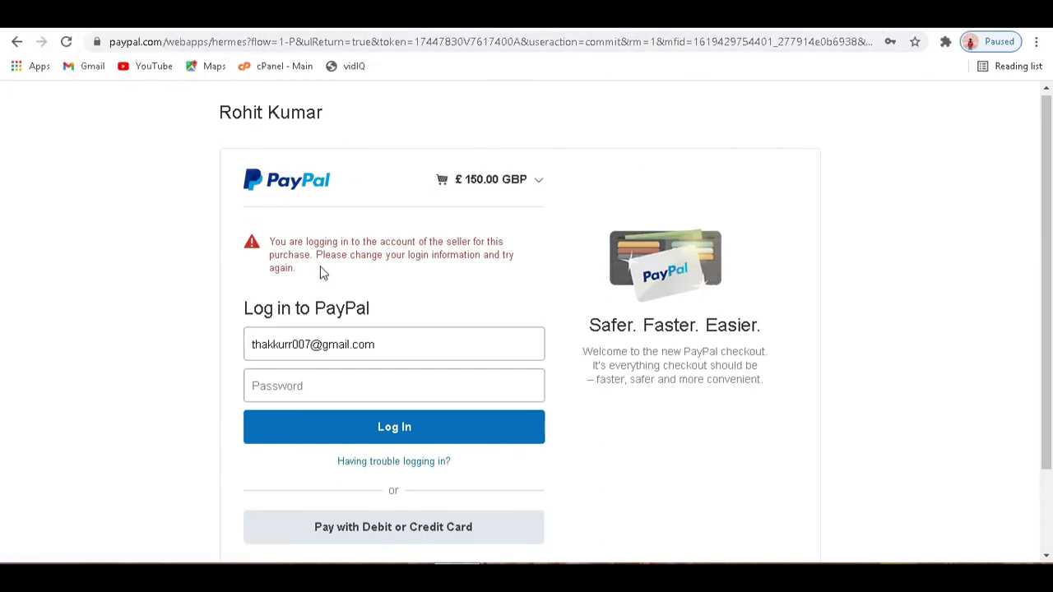
# Step: Choose to pay with a debit or credit card and review the card, billing address and contact fields of the PayPal payment form
pyautogui.moveTo(321, 273); pyautogui.dragTo(256, 214)
pyautogui.scroll(-2, 397, 294)
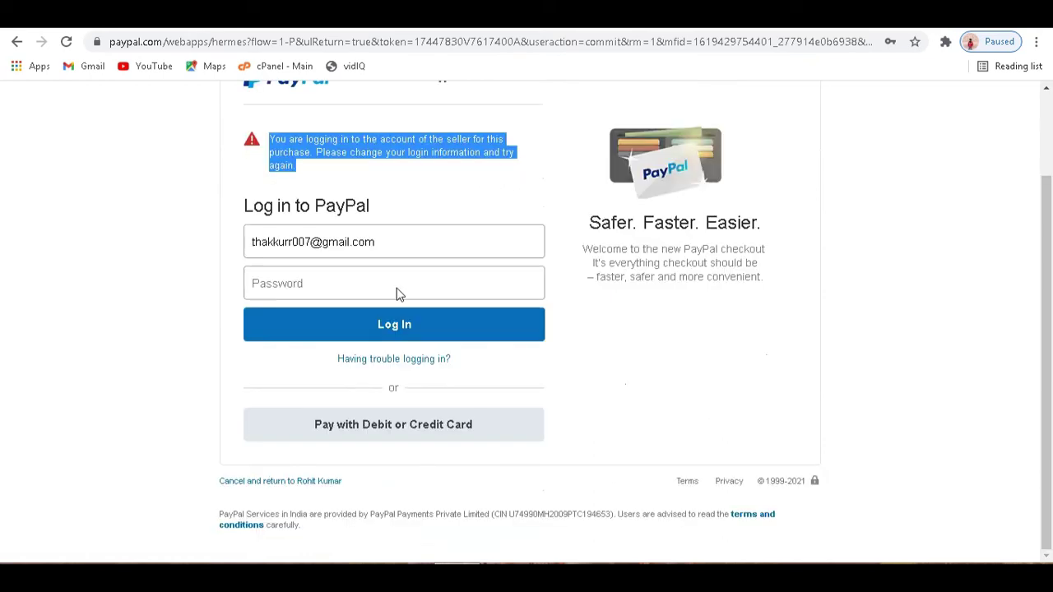
pyautogui.click(390, 436)
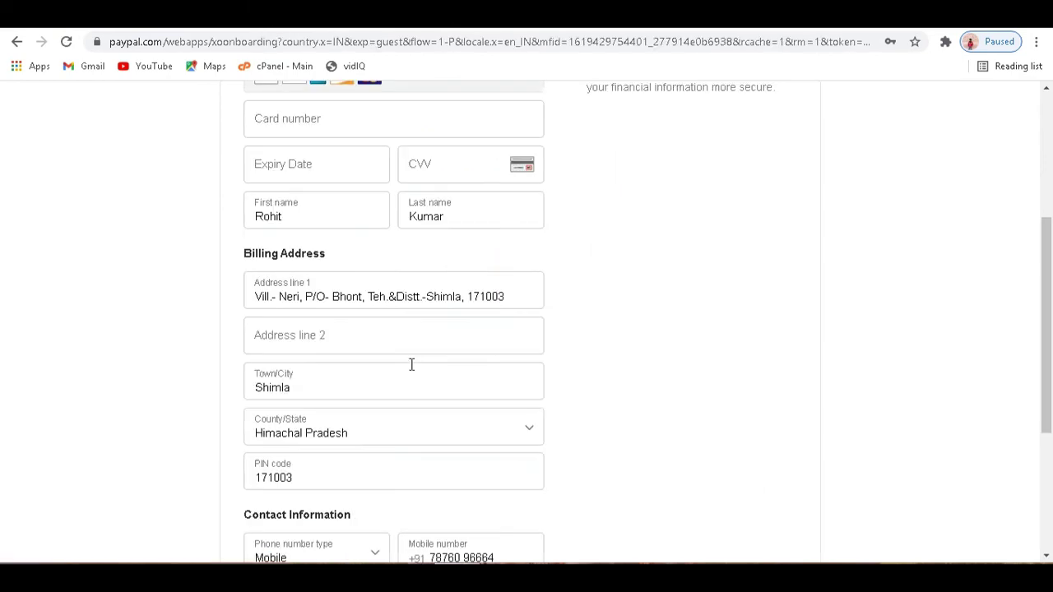
pyautogui.scroll(-3, 411, 365)
pyautogui.scroll(5, 411, 365)
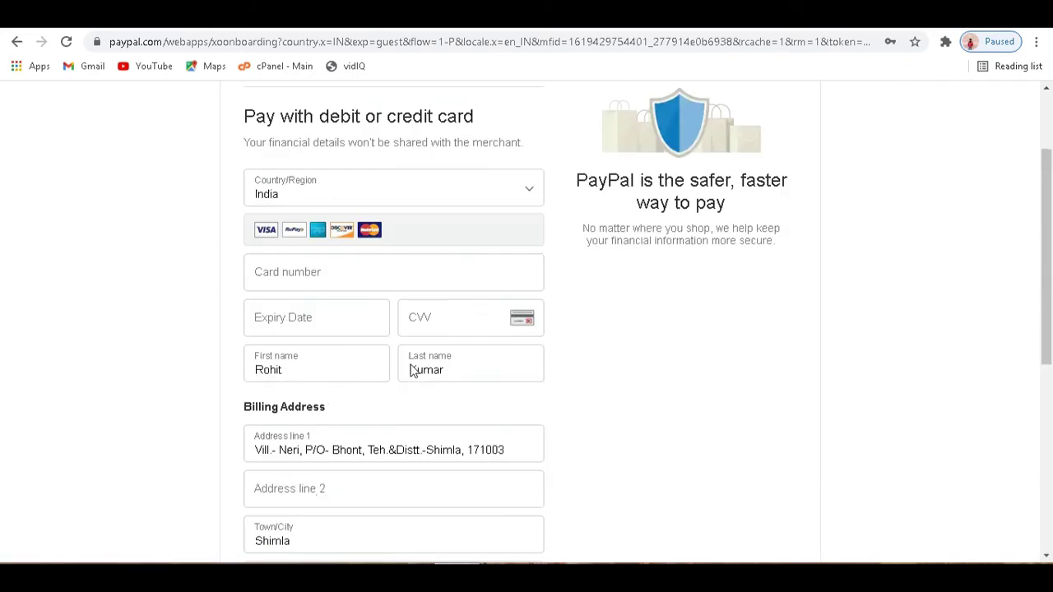
pyautogui.scroll(-4, 412, 370)
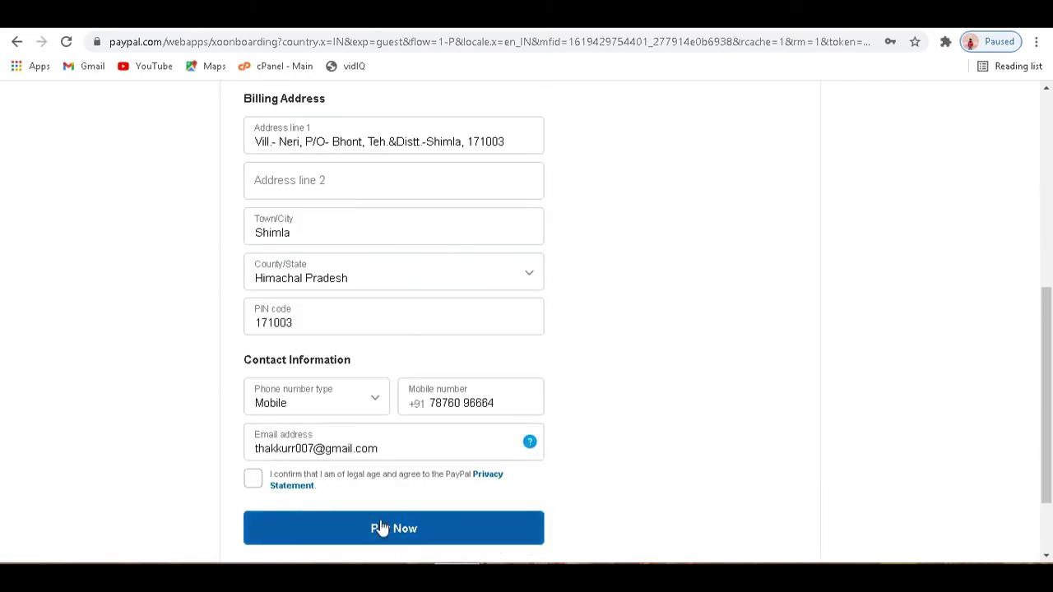
pyautogui.scroll(5, 380, 522)
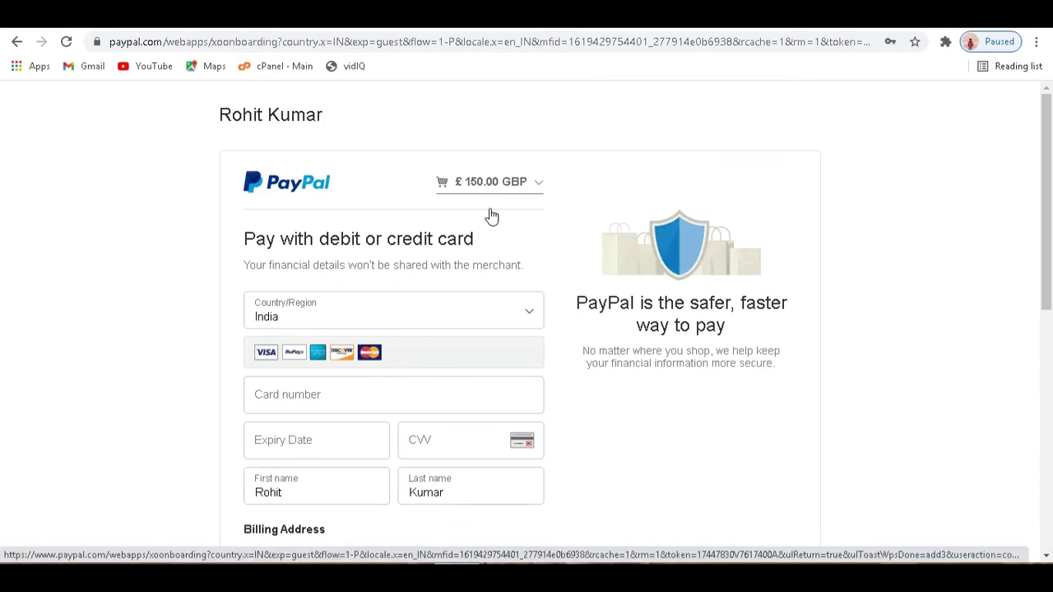
pyautogui.scroll(-5, 482, 419)
pyautogui.scroll(-2, 482, 420)
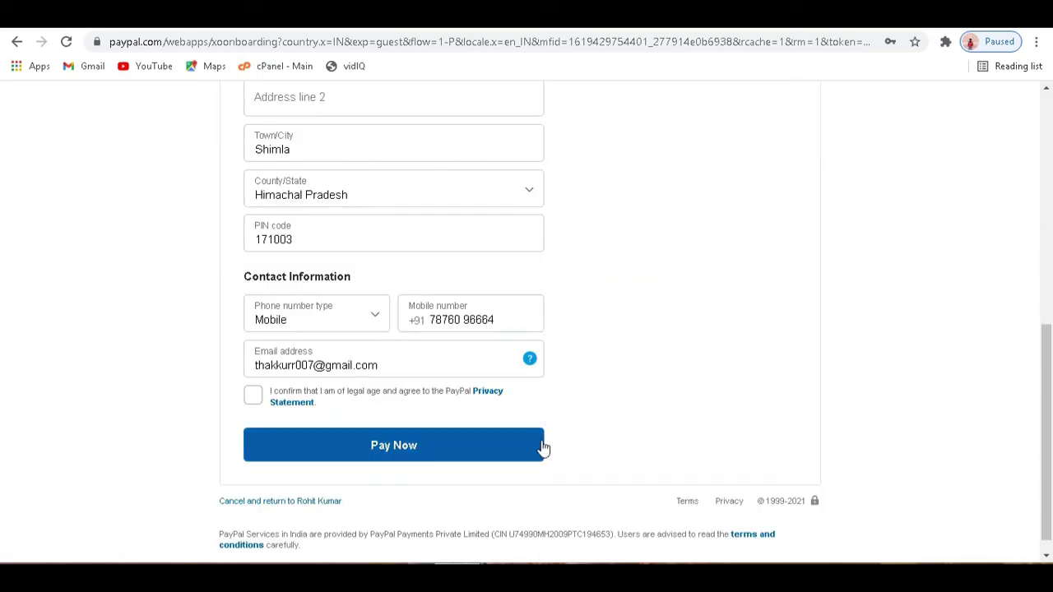